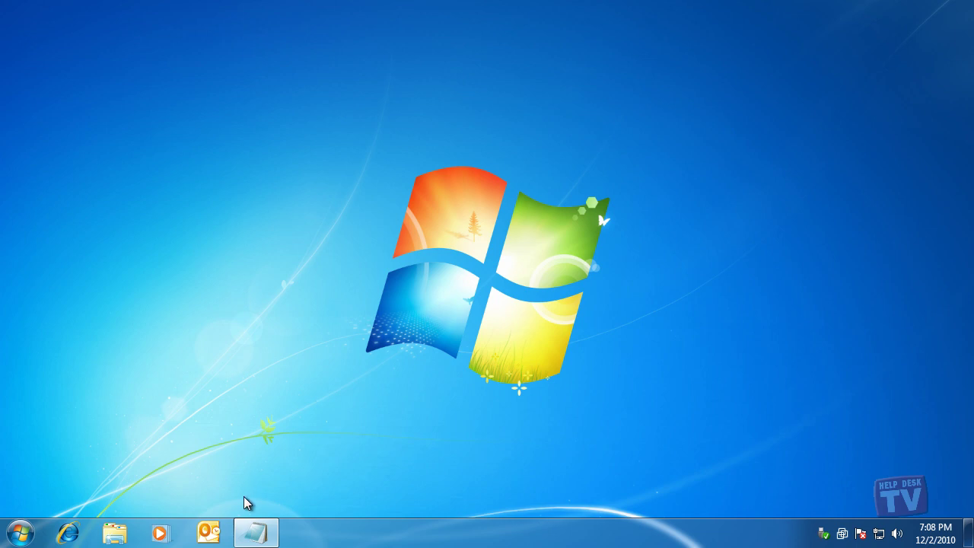
Launch Outlook, try a new text message, dismiss the SMS setup prompt, then close Outlook.
left_click(208, 532)
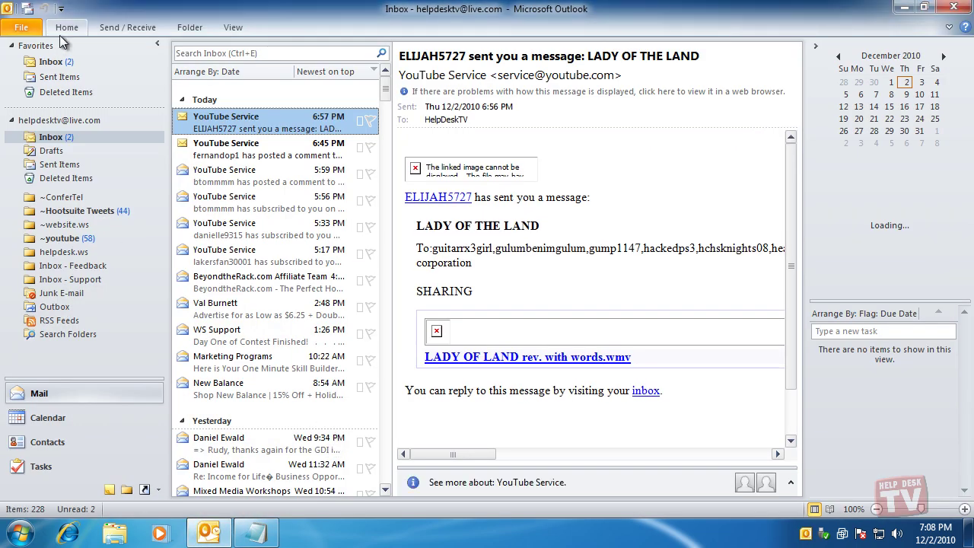
left_click(67, 27)
left_click(50, 76)
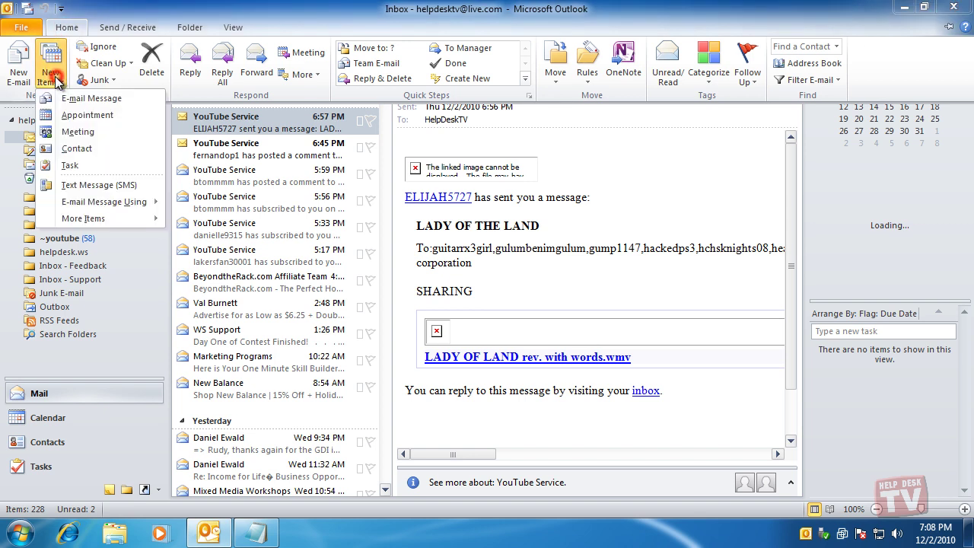
left_click(93, 189)
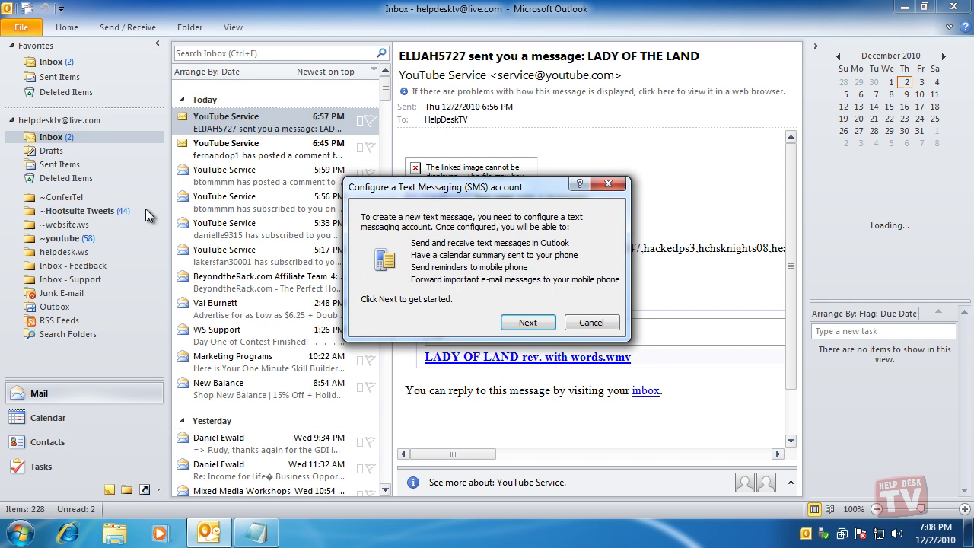
left_click(587, 323)
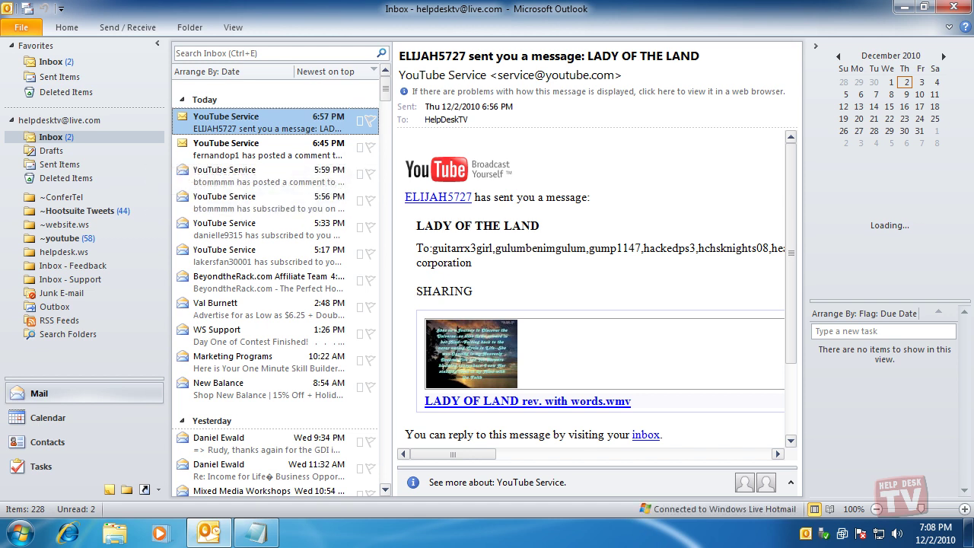
left_click(956, 9)
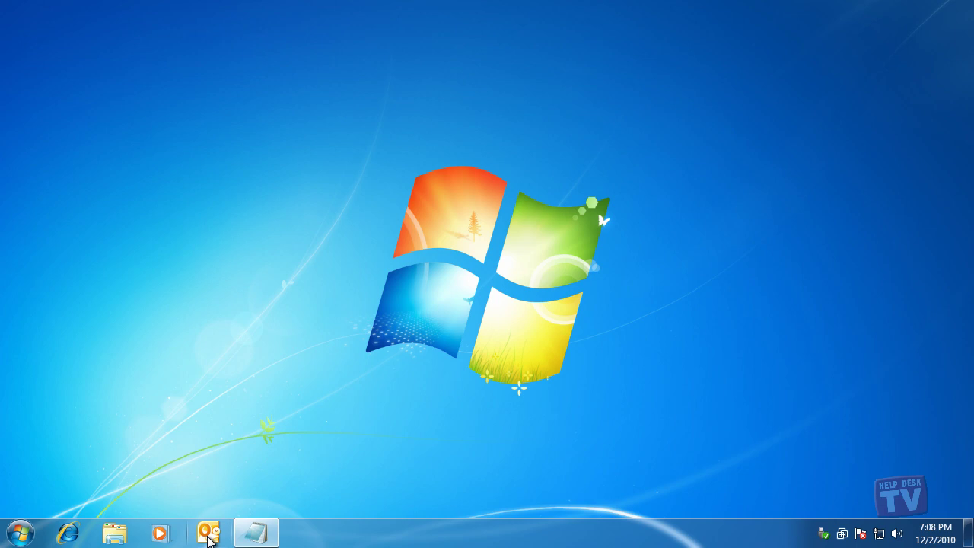
Restart Outlook and forward the YouTube message as a text message.
left_click(210, 534)
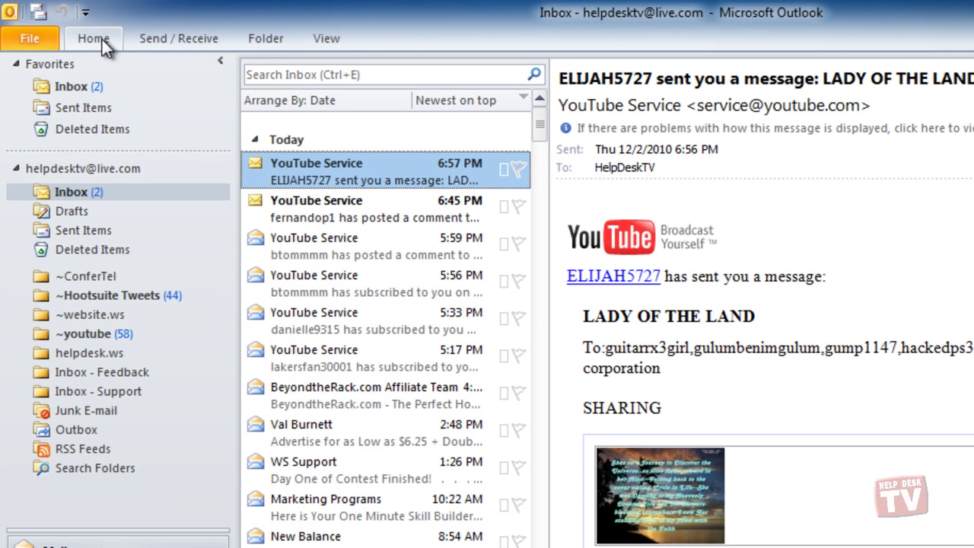
left_click(70, 29)
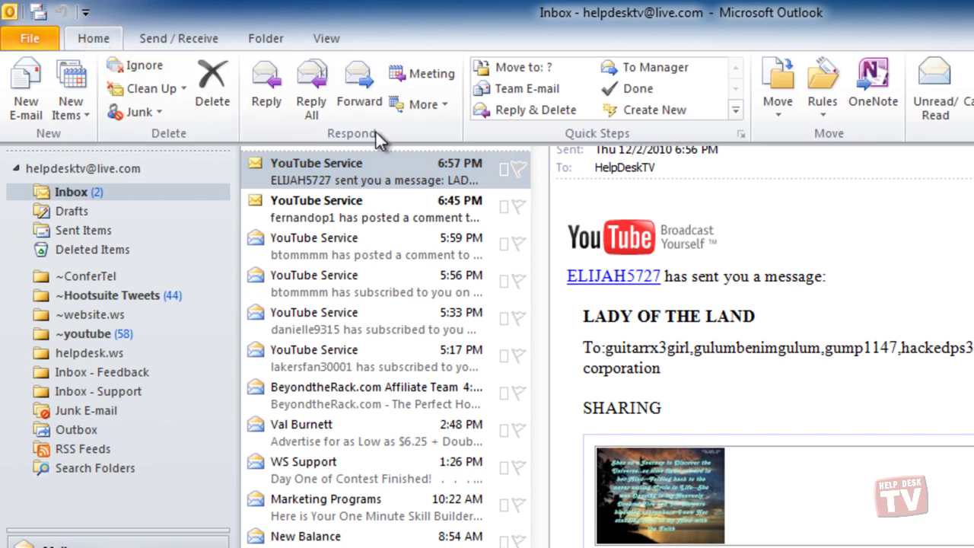
left_click(439, 108)
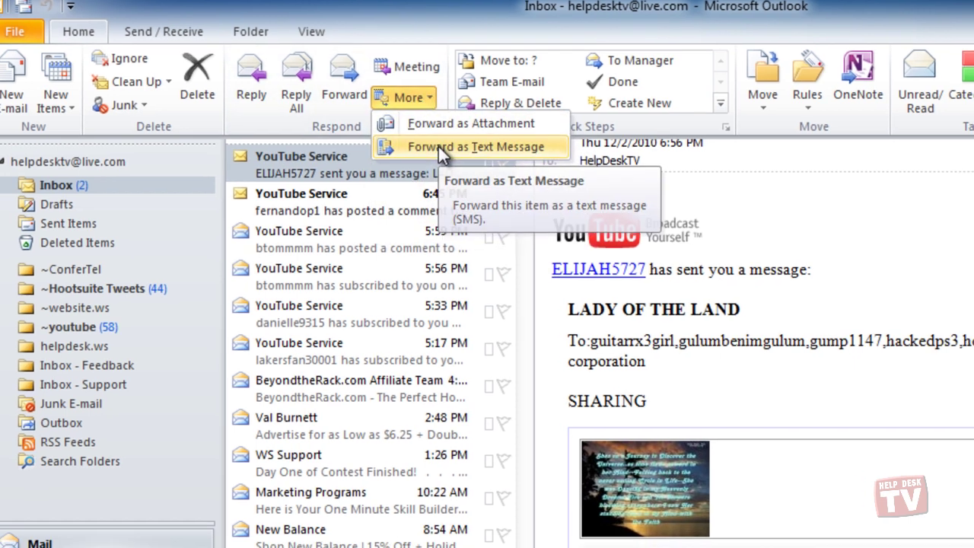
left_click(454, 153)
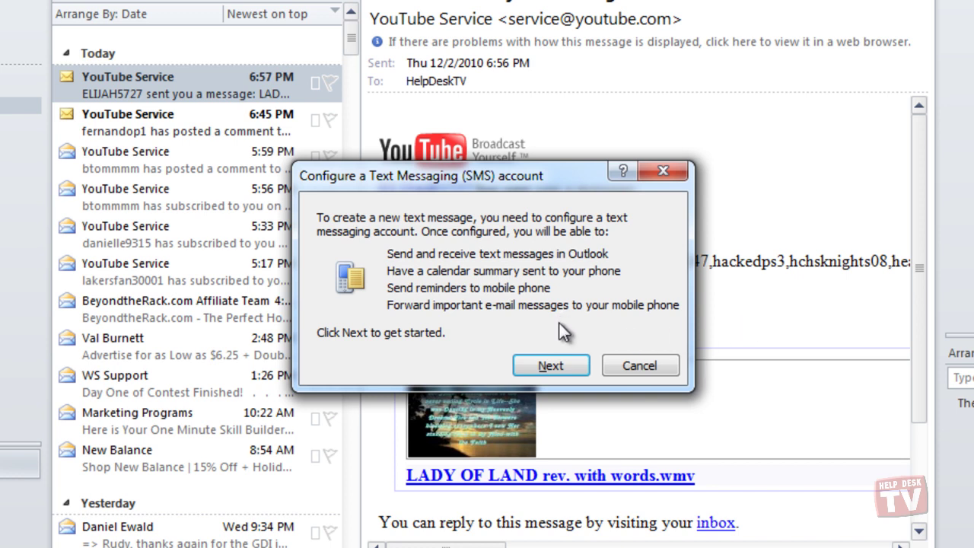
Continue to the text messaging account settings and start on the Service Provider URL.
left_click(557, 366)
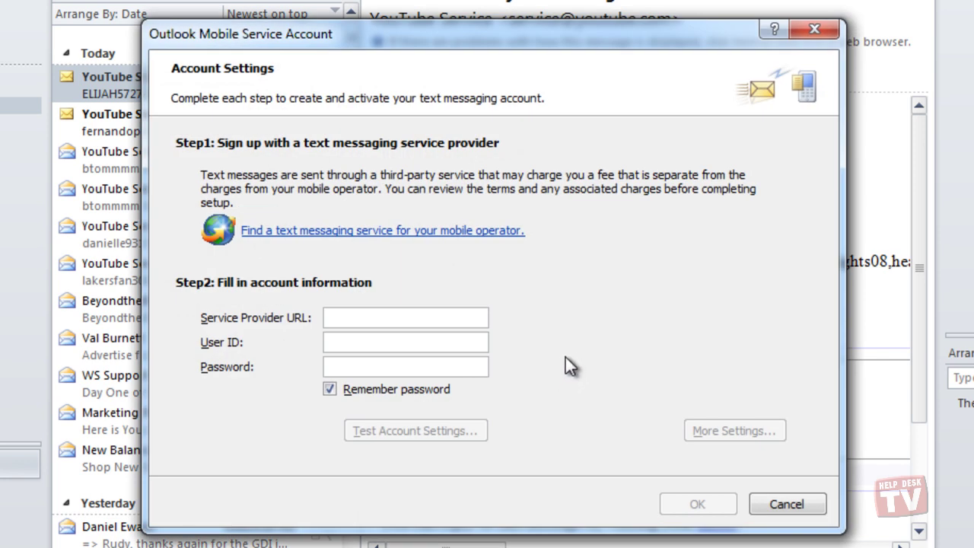
left_click(337, 318)
Look up text messaging services with Canada as the country and Telus as the carrier.
left_click(445, 230)
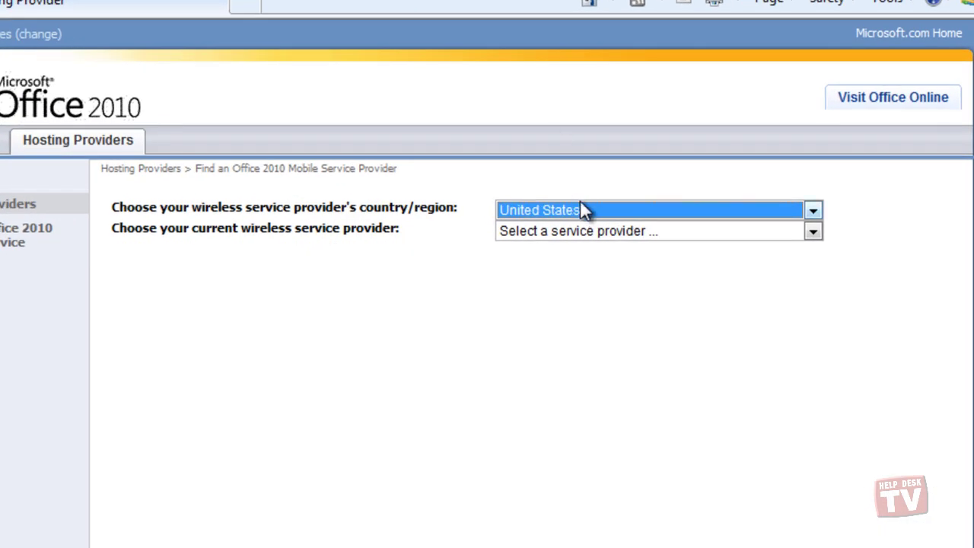
key("c")
key("c")
key("c")
left_click(812, 230)
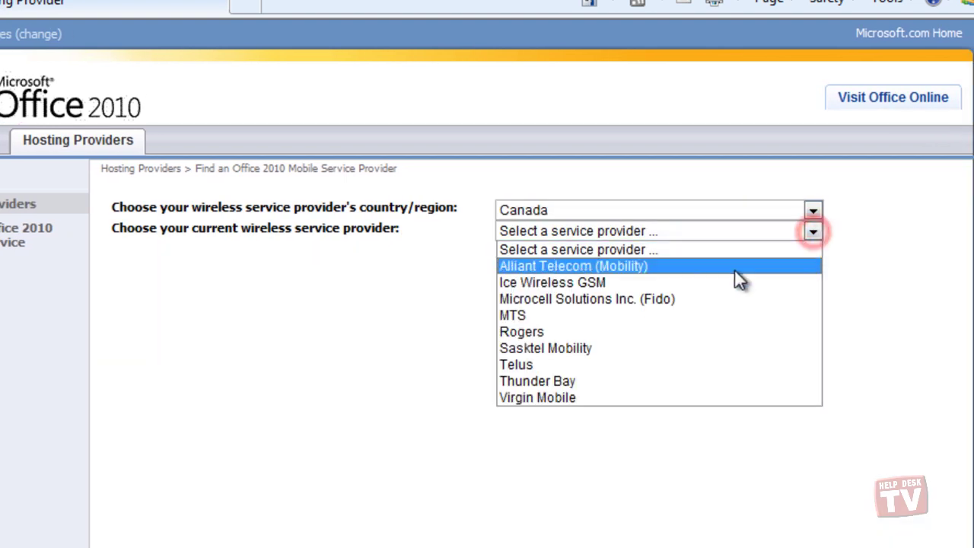
left_click(600, 364)
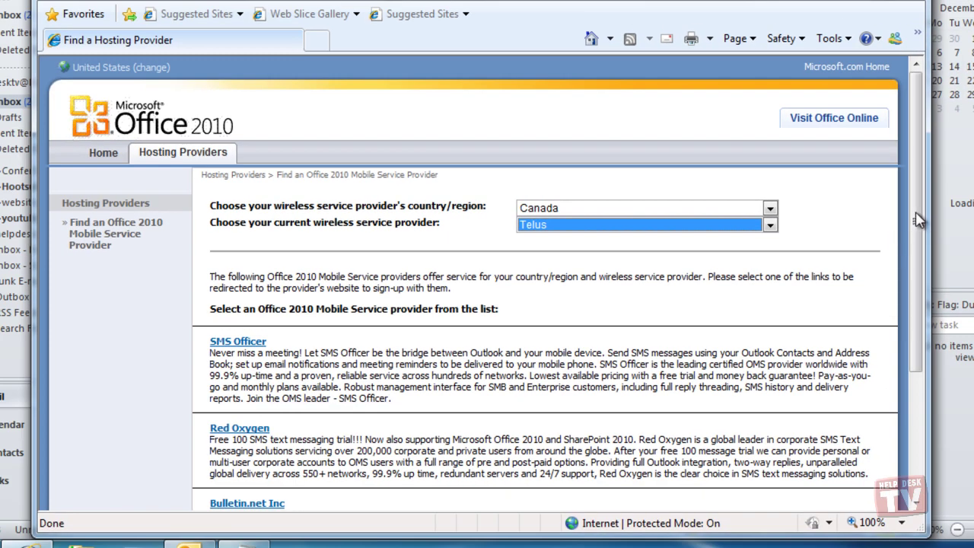
left_click_drag(916, 219, 921, 283)
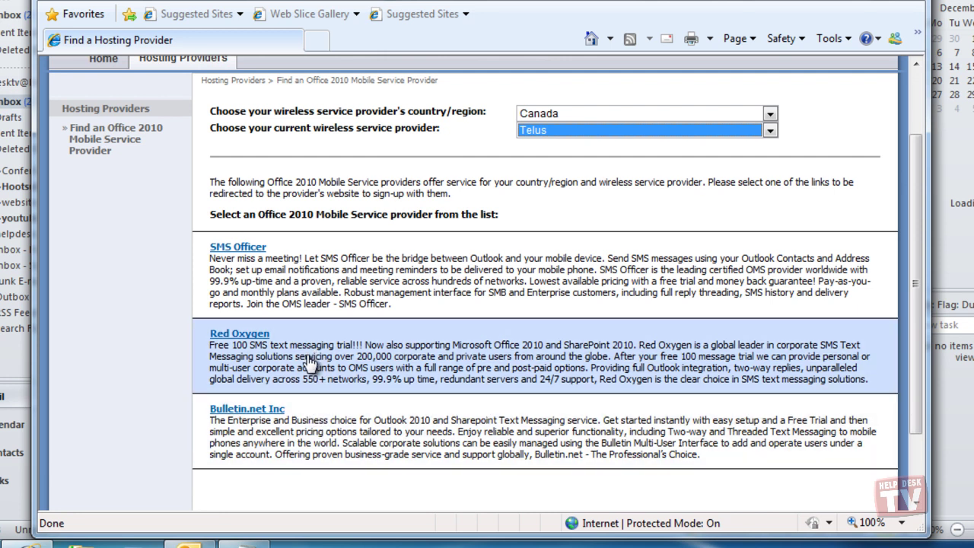
Visit Red Oxygen's website and start its free trial sign-up.
left_click(315, 363)
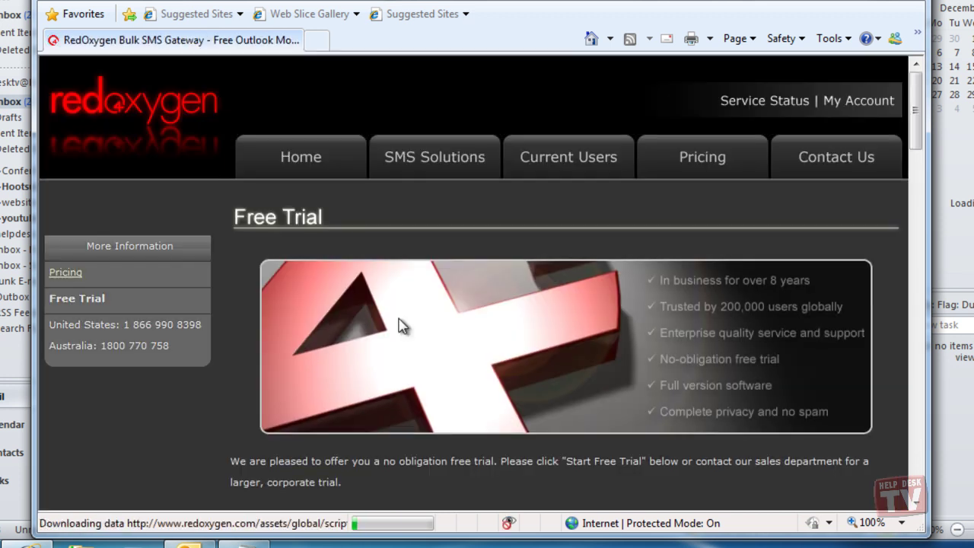
left_click_drag(917, 107, 922, 158)
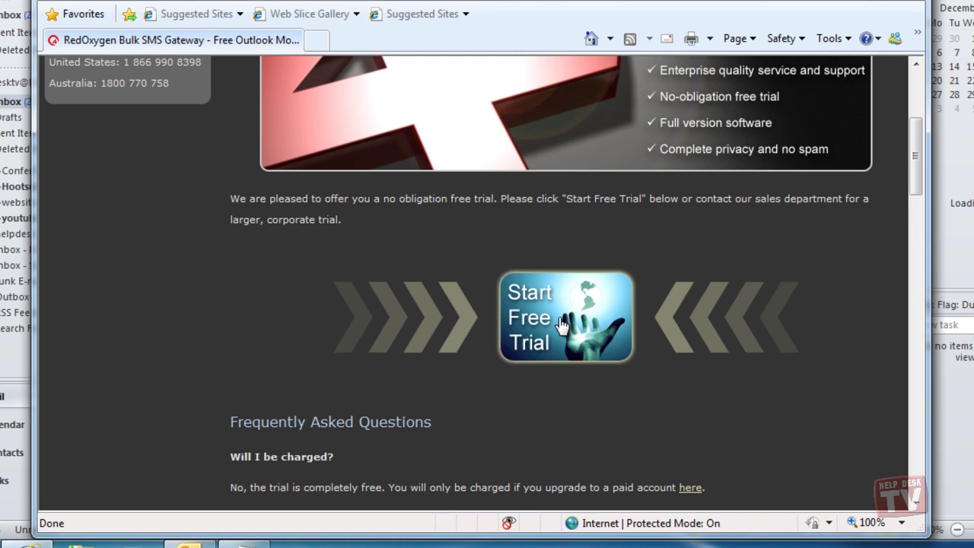
left_click(561, 323)
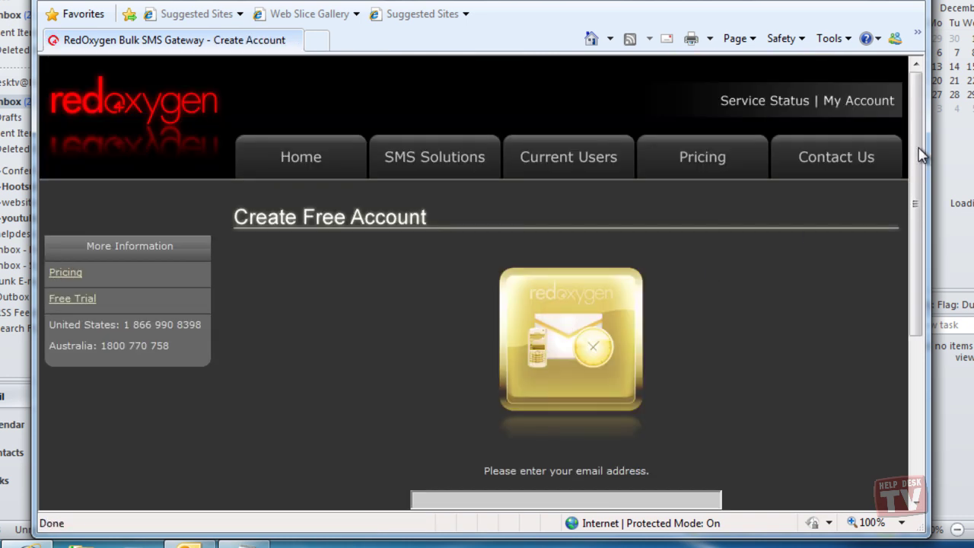
left_click_drag(917, 147, 917, 232)
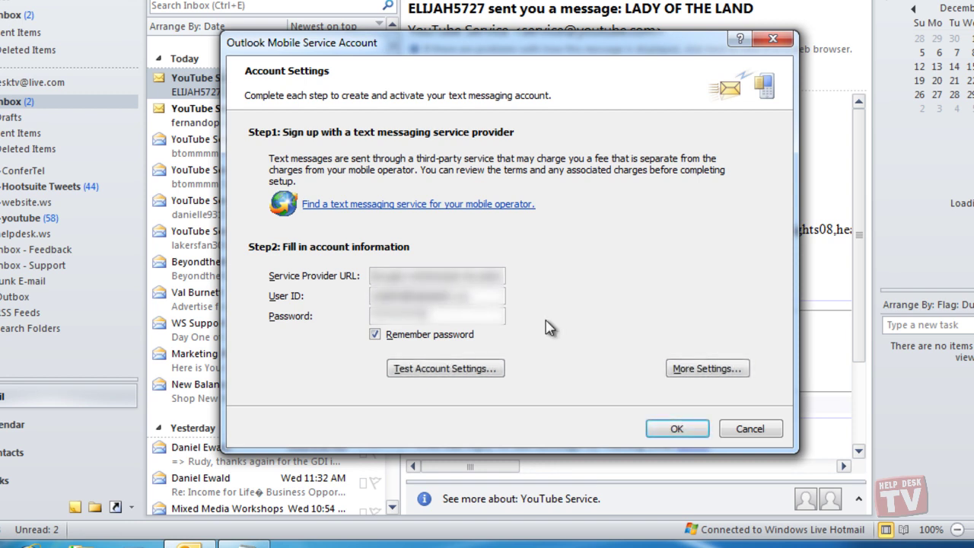
Test the account settings, send a test message to the phone, and close the form.
left_click(452, 369)
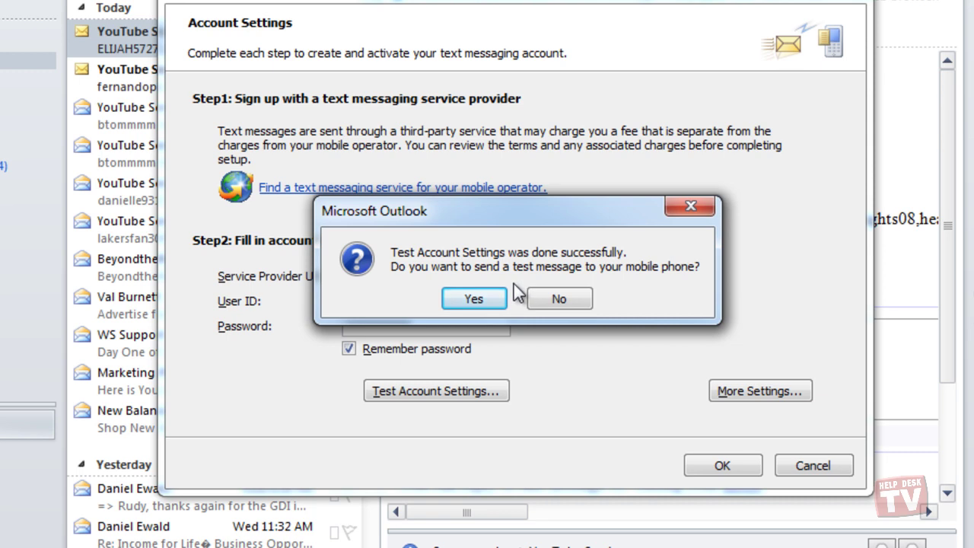
left_click(475, 302)
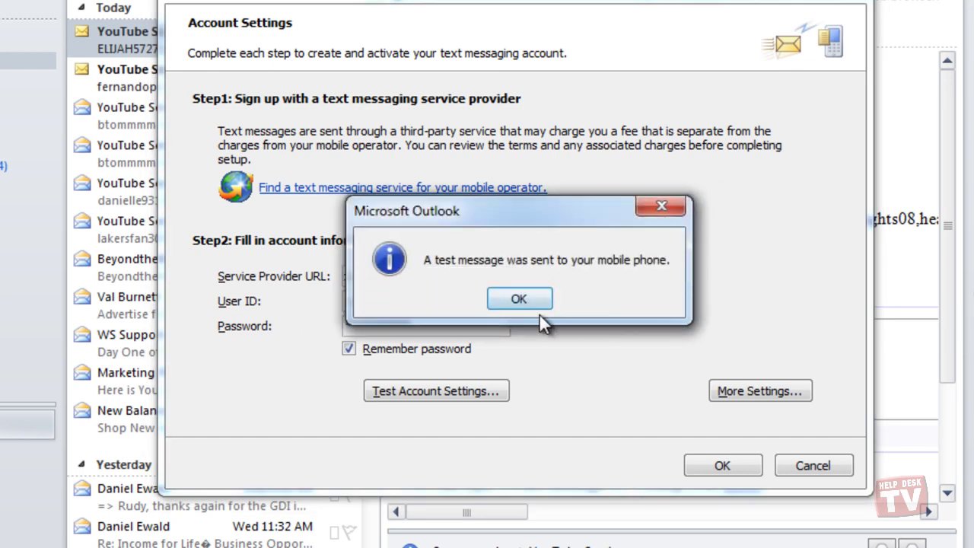
left_click(524, 297)
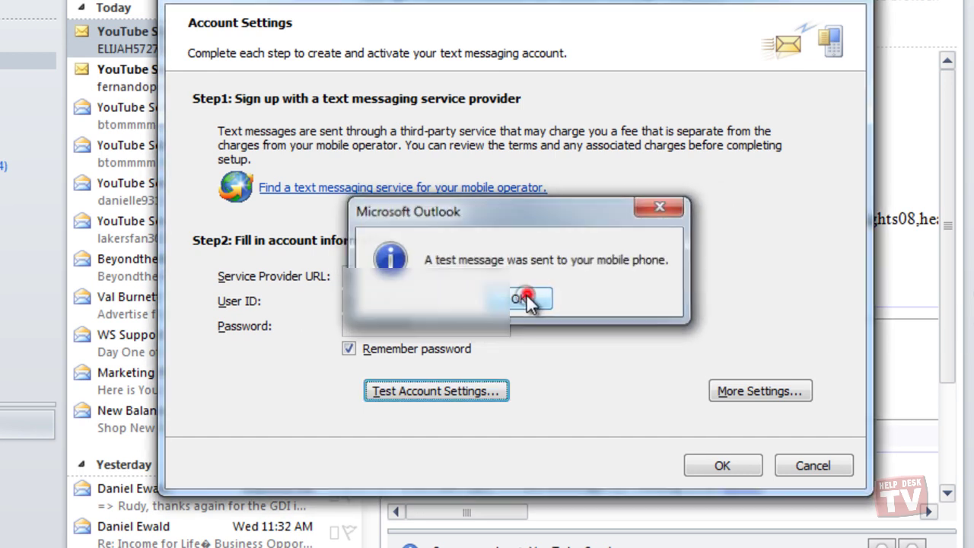
left_click(728, 464)
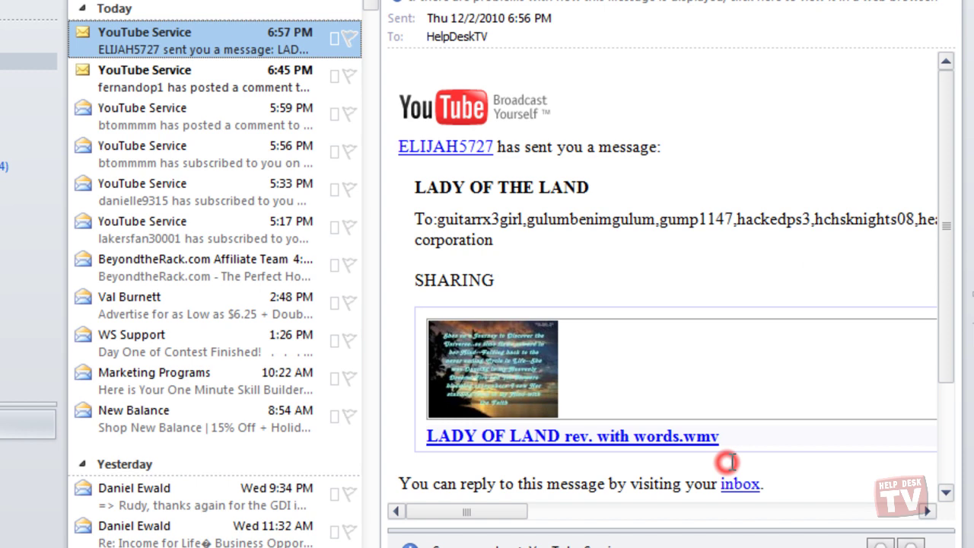
Open Outlook Options from the File view and show the Mobile category.
left_click(22, 30)
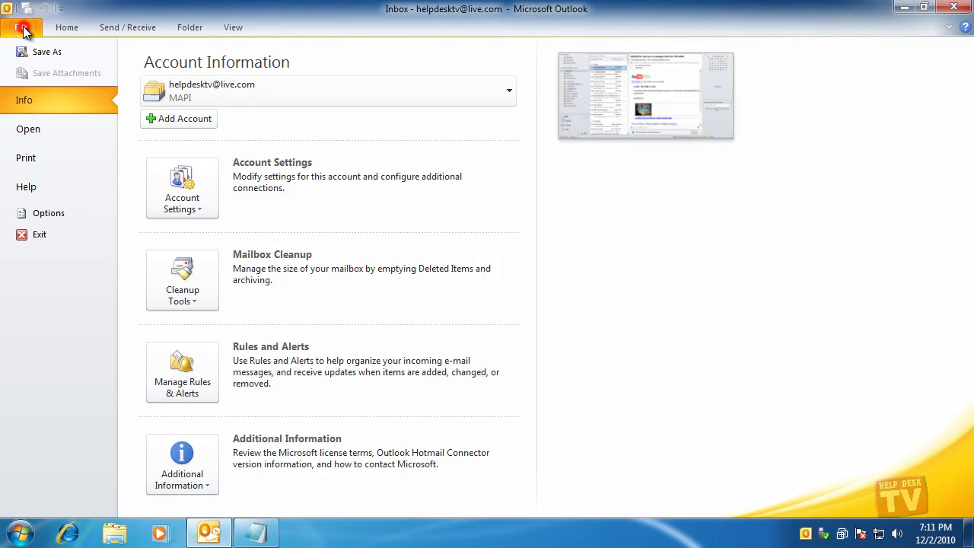
left_click(49, 213)
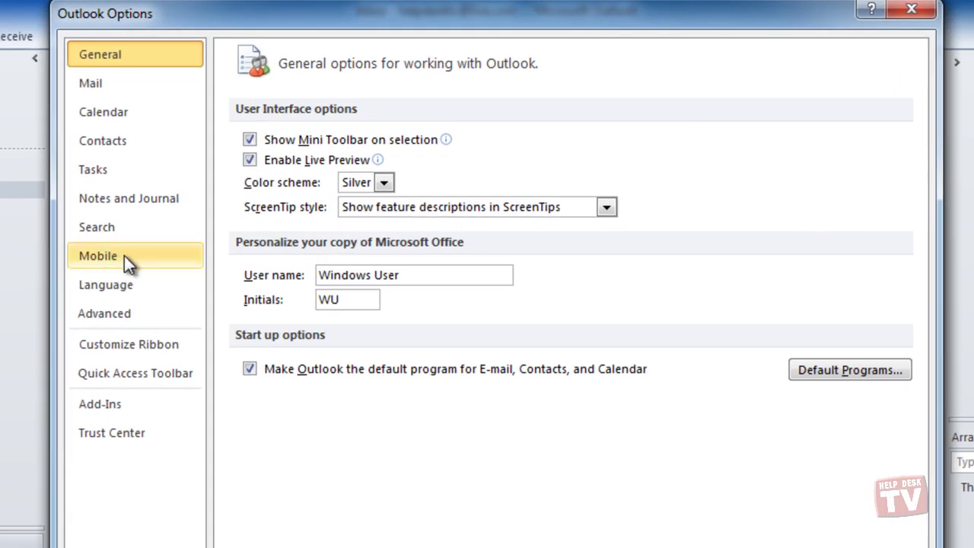
left_click(126, 257)
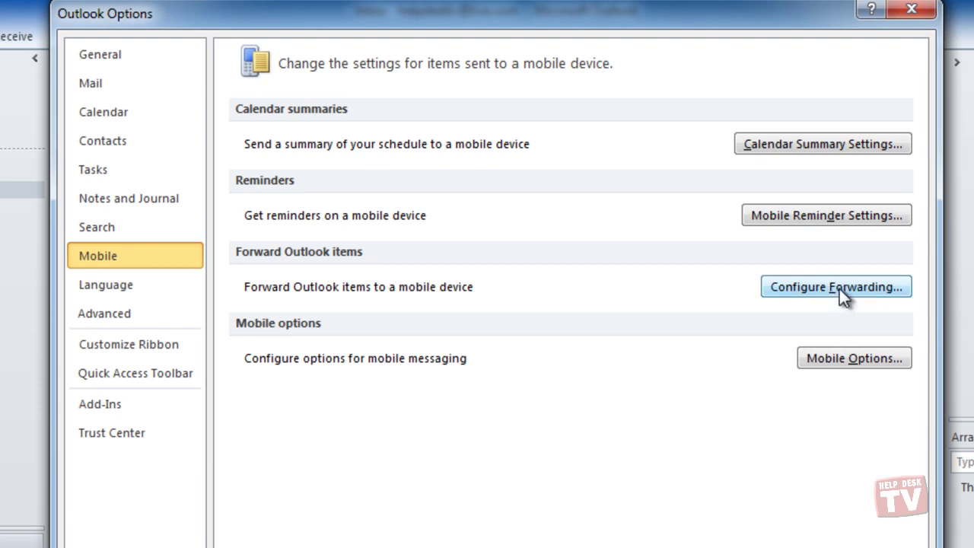
Forward meeting requests, high-importance mail and mail sent only to me to the phone.
left_click(843, 287)
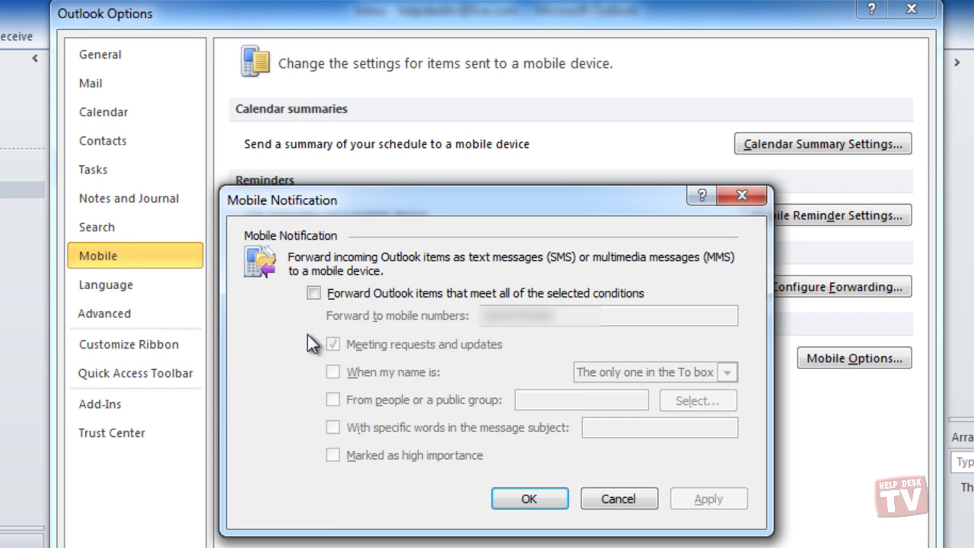
left_click(314, 293)
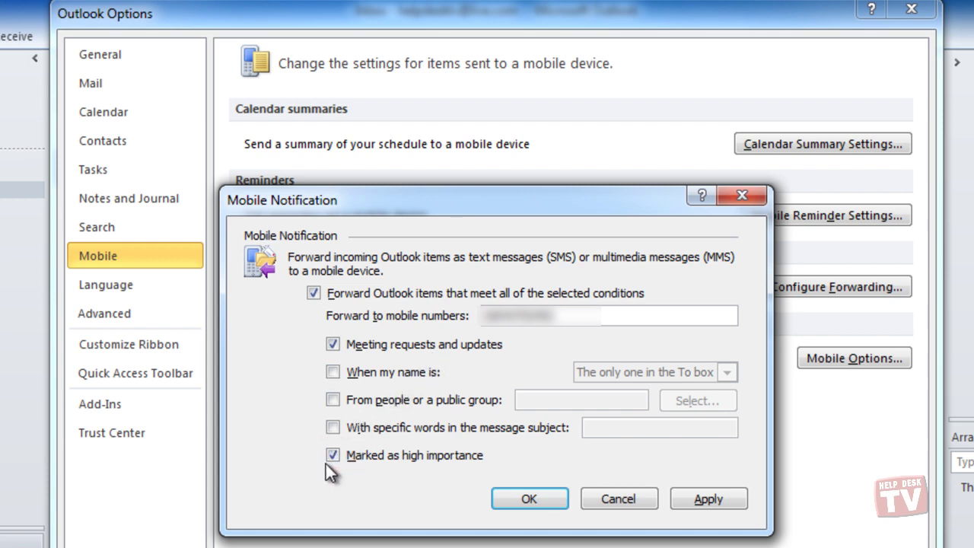
left_click(333, 372)
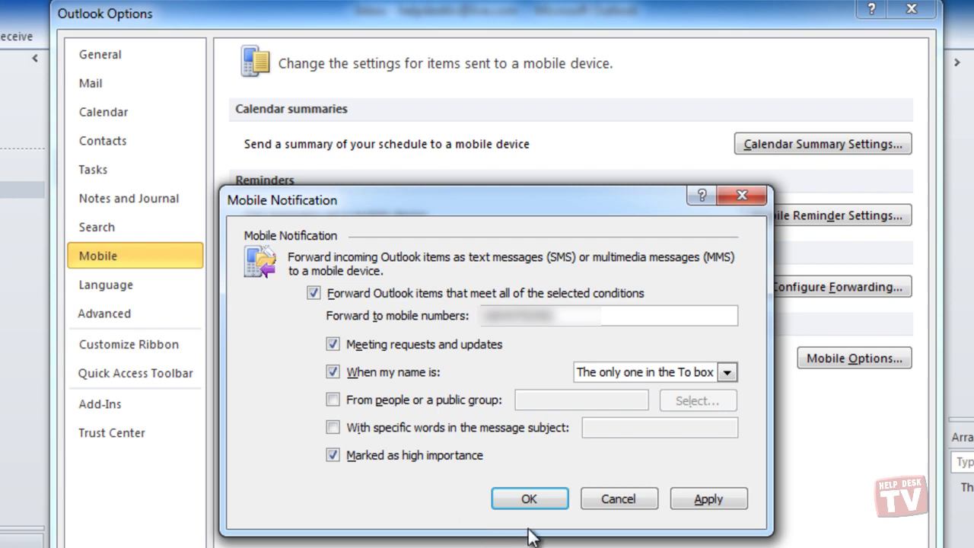
left_click(538, 503)
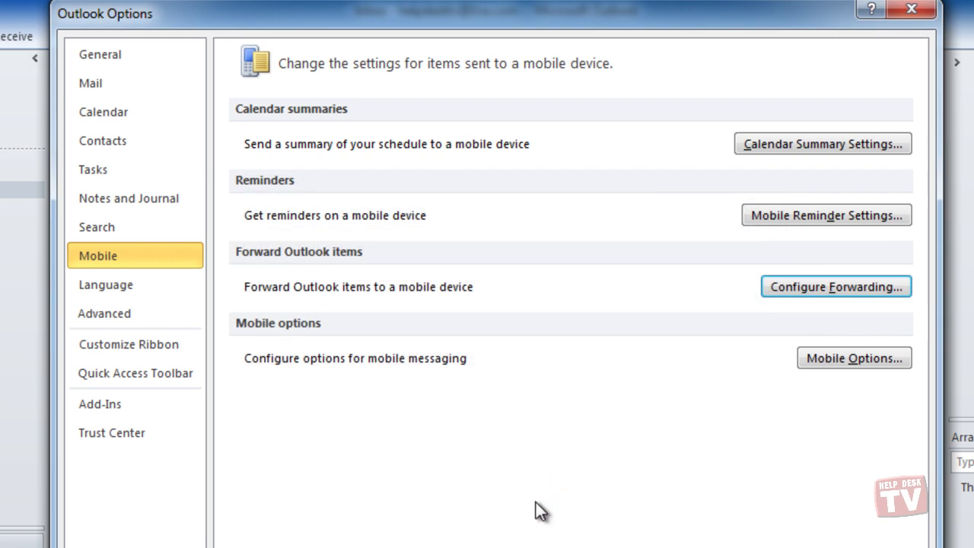
left_click(859, 357)
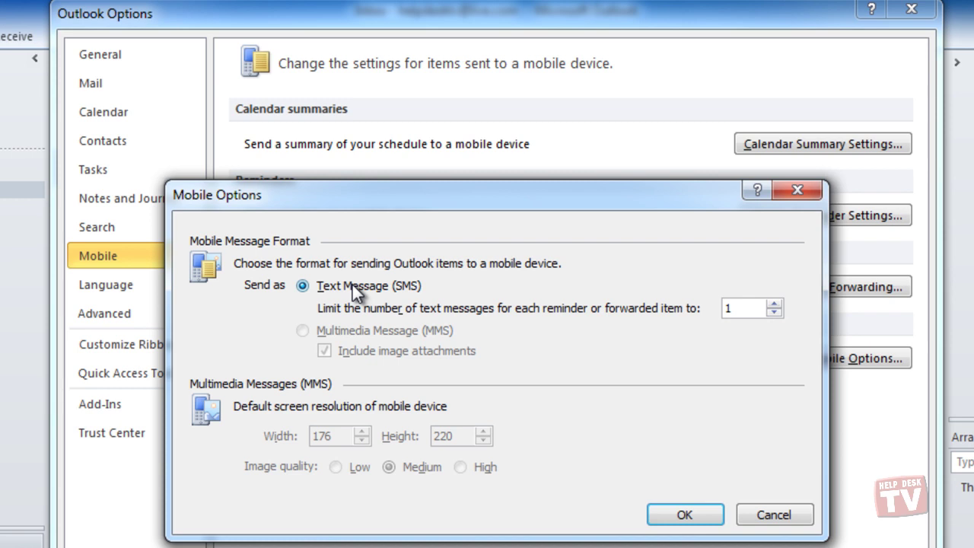
left_click(309, 336)
left_click(690, 516)
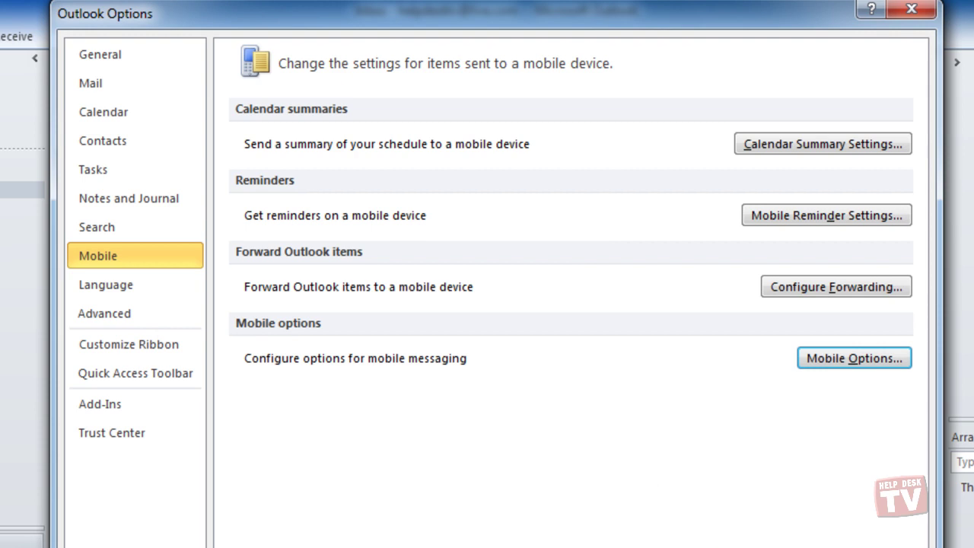
Close Outlook Options and bring up the New Items list in the inbox.
key("Return")
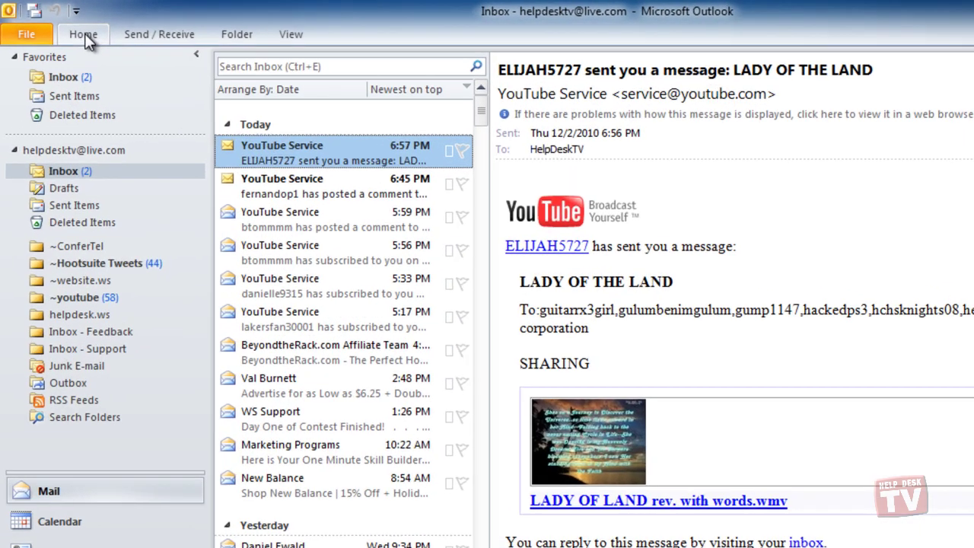
left_click(86, 38)
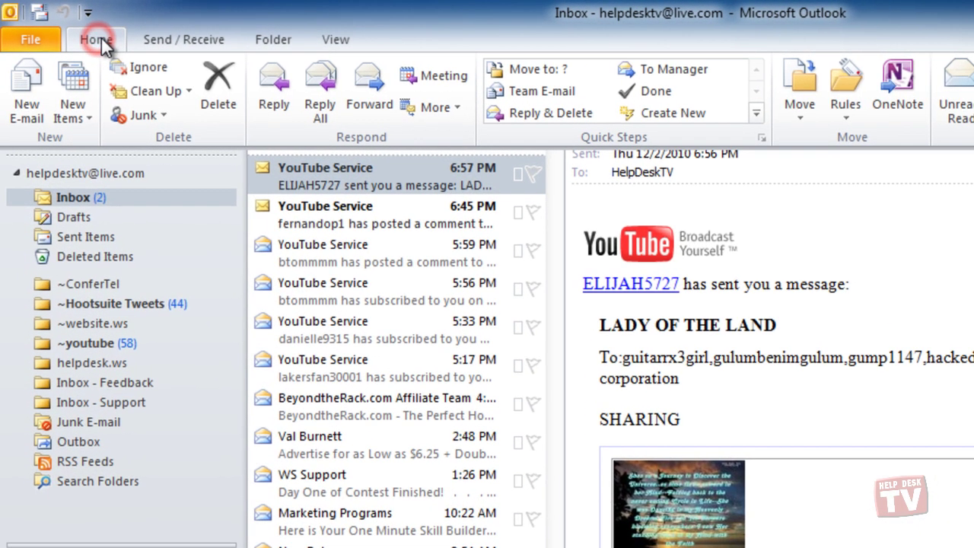
left_click(82, 113)
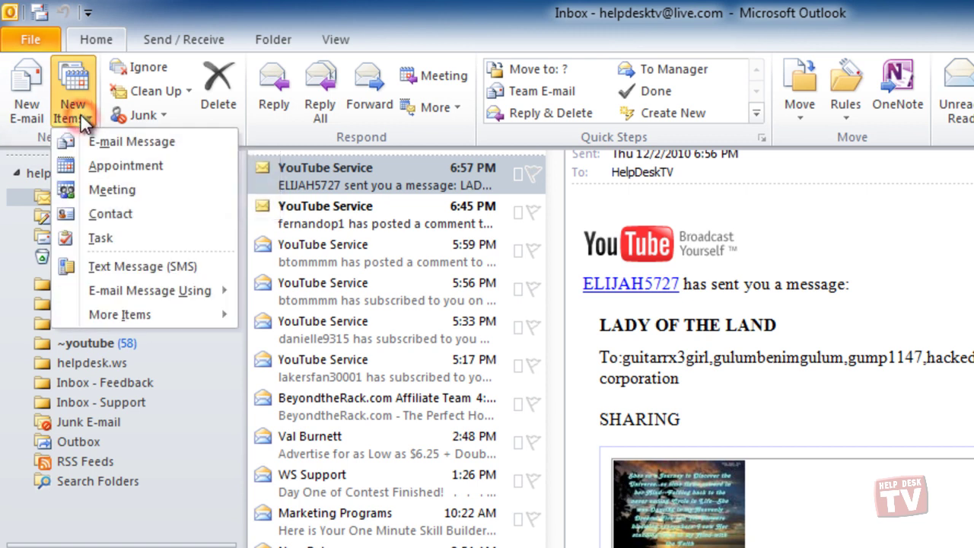
Create an SMS to the recipient's mobile number reading 'This is a test of the SMS messeging system.'.
left_click(113, 266)
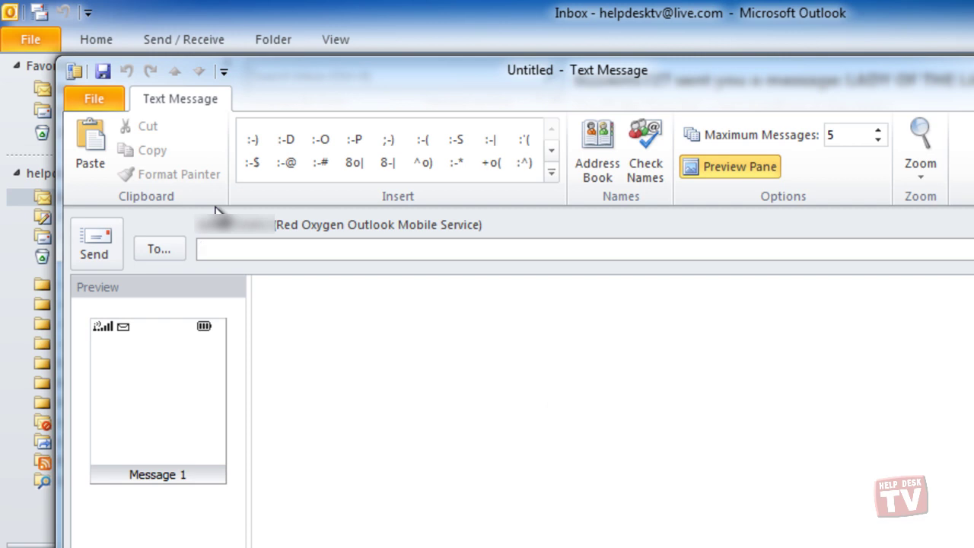
left_click(445, 249)
key("ctrl+v")
type("041")
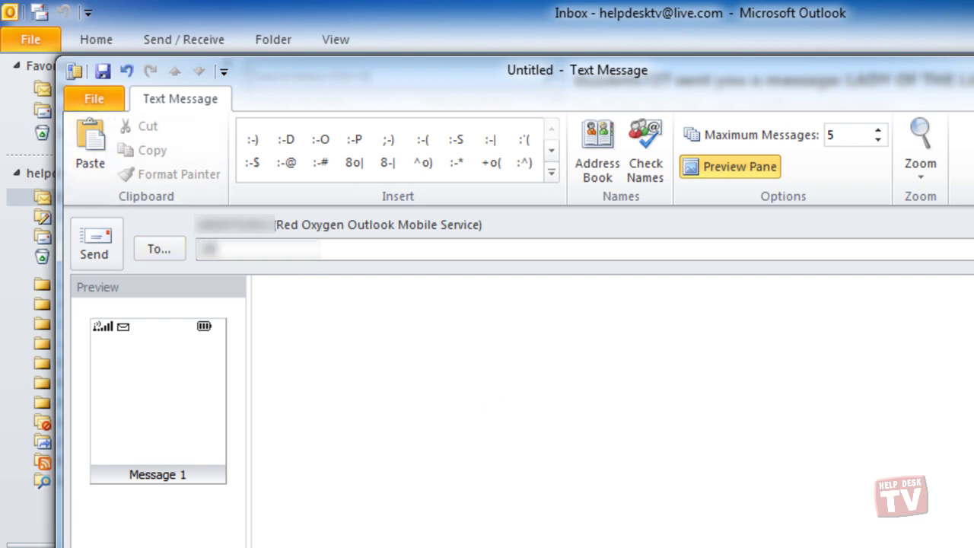
type("235678")
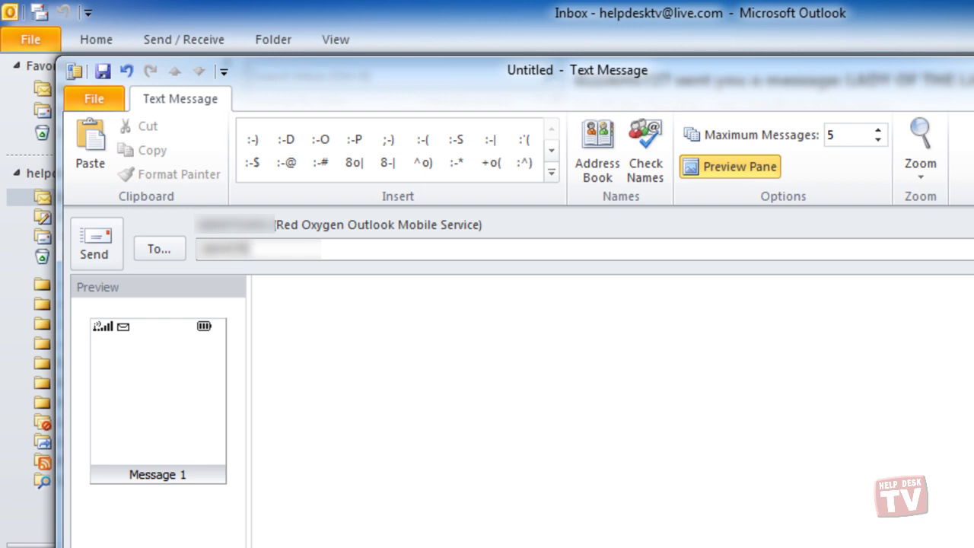
type("9123")
left_click(333, 294)
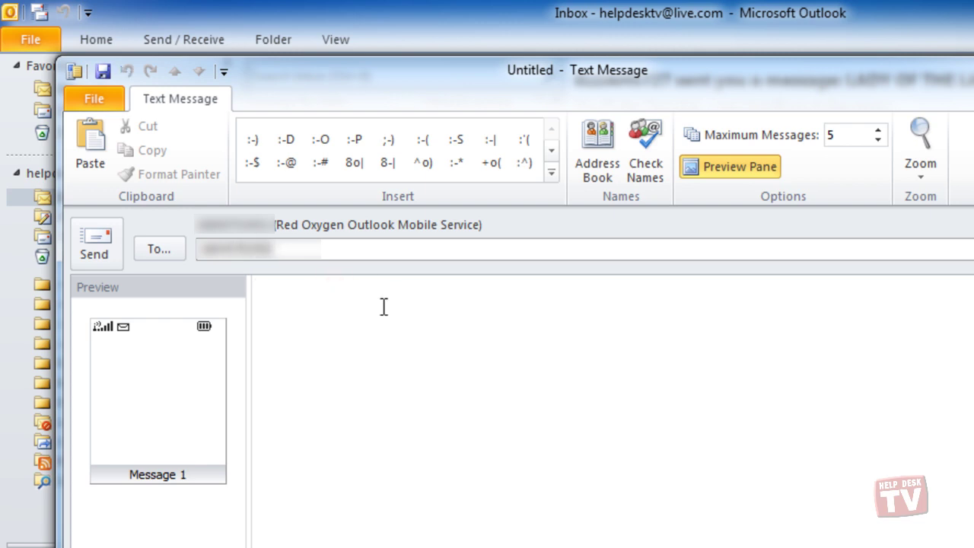
type("This is ")
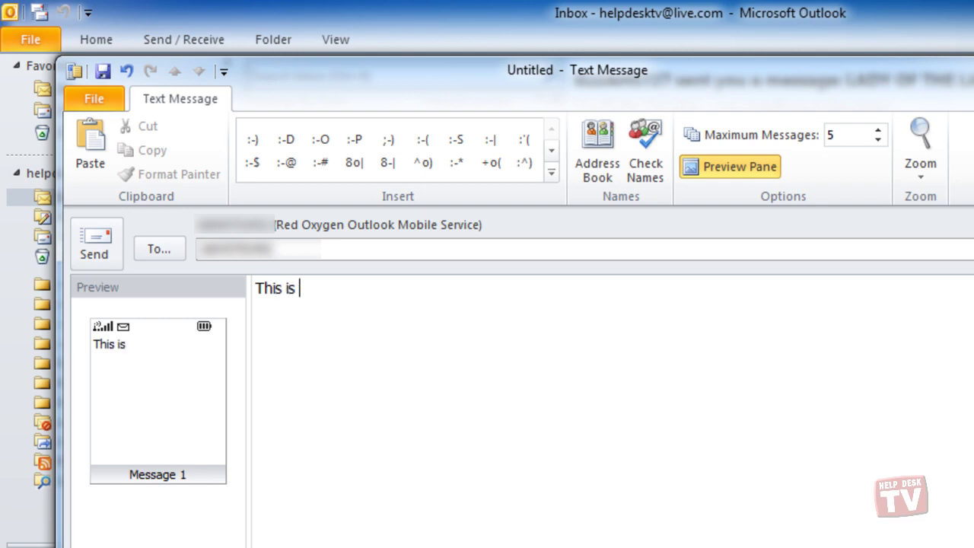
type("a test of the")
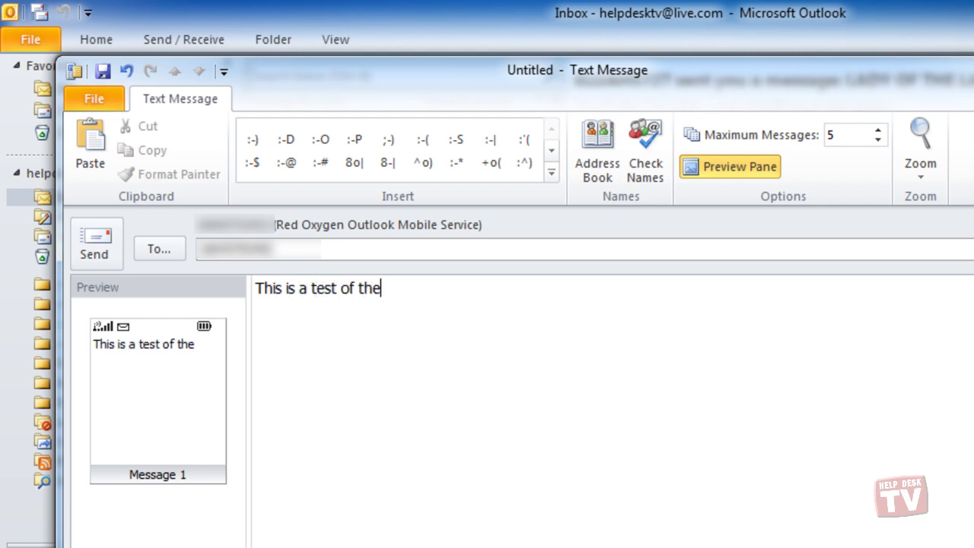
type(" SMS")
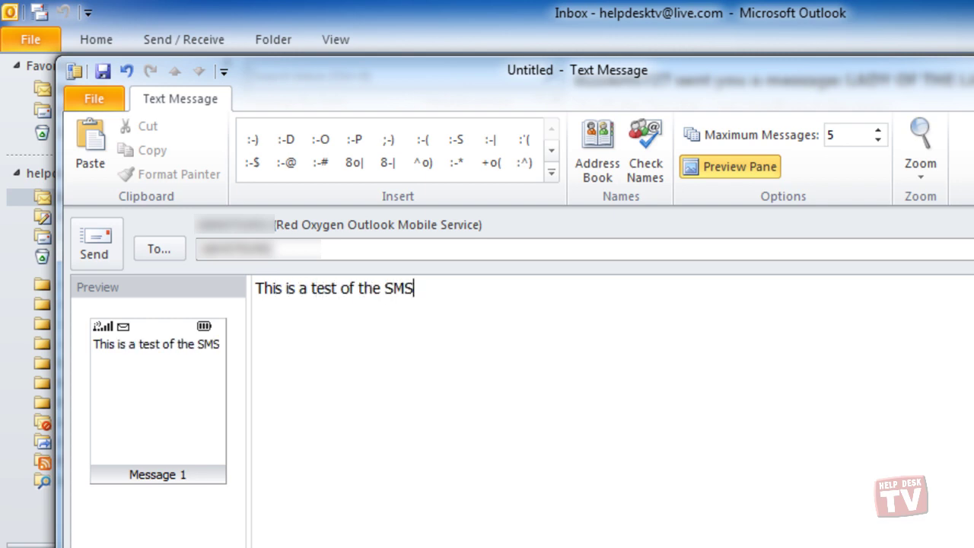
type(" messeging")
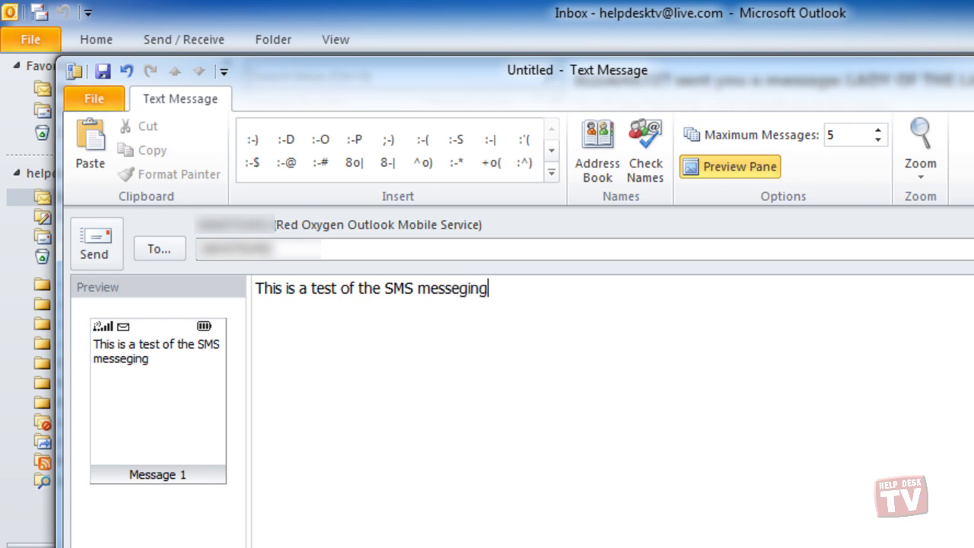
type(" system.")
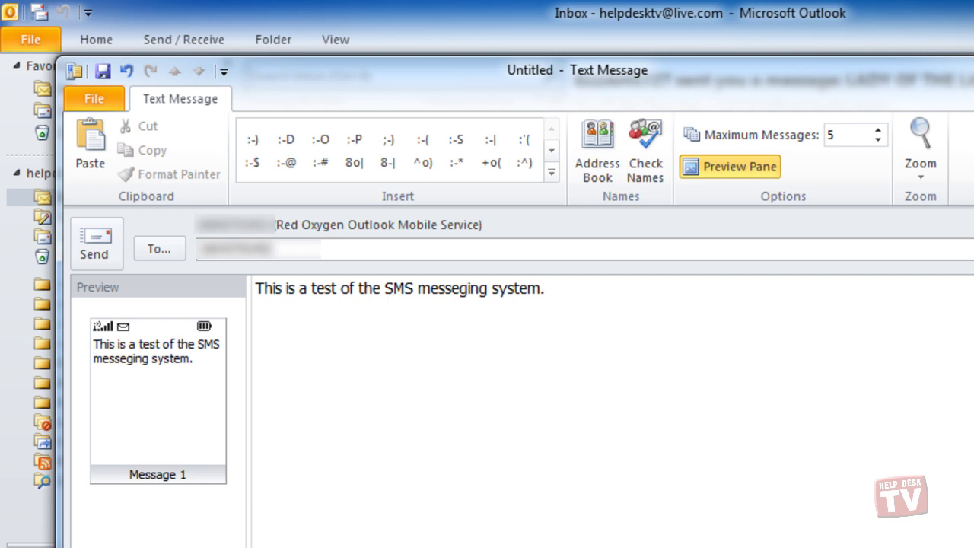
left_click(595, 288)
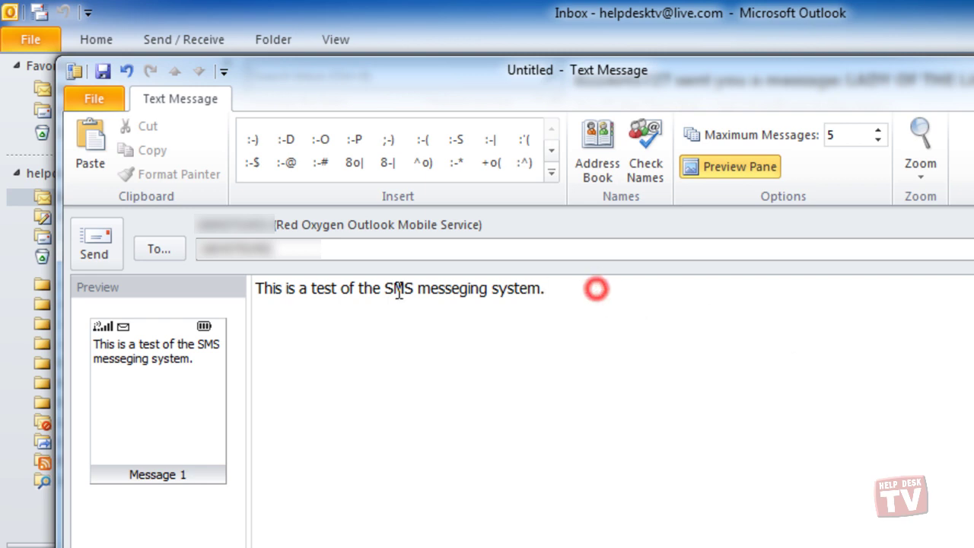
Send the test SMS and load the helpdesktv.ca home page in Internet Explorer.
left_click(97, 244)
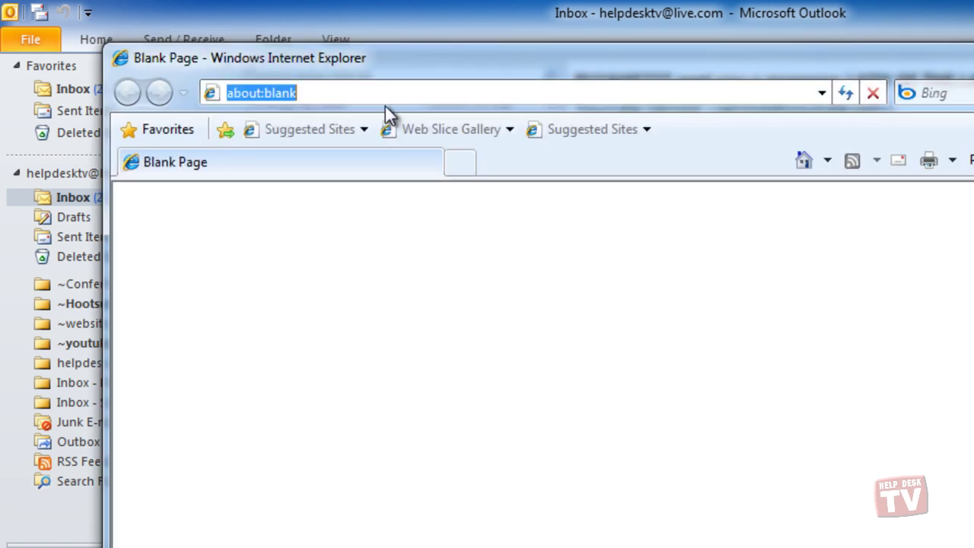
type("www.hl")
key("BackSpace")
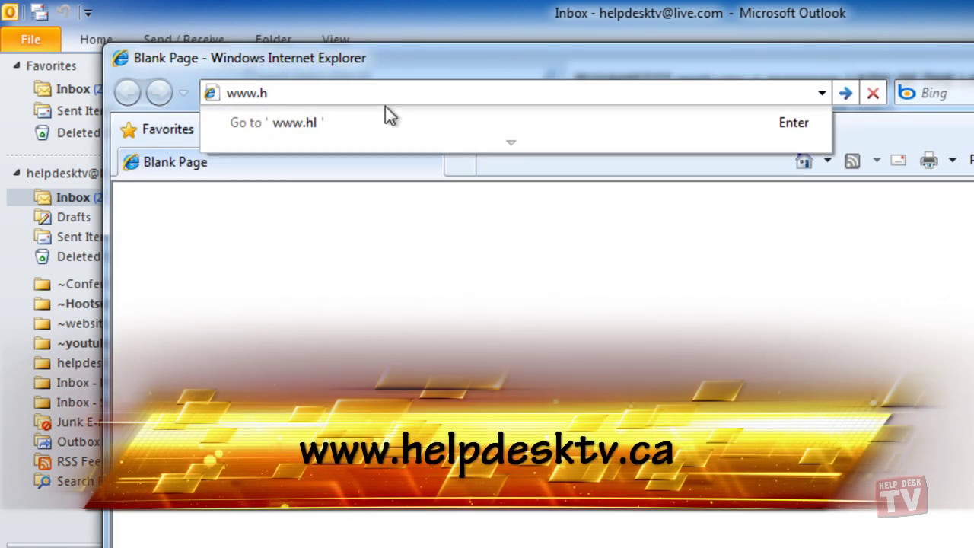
type("elpdes")
key("Down")
key("Return")
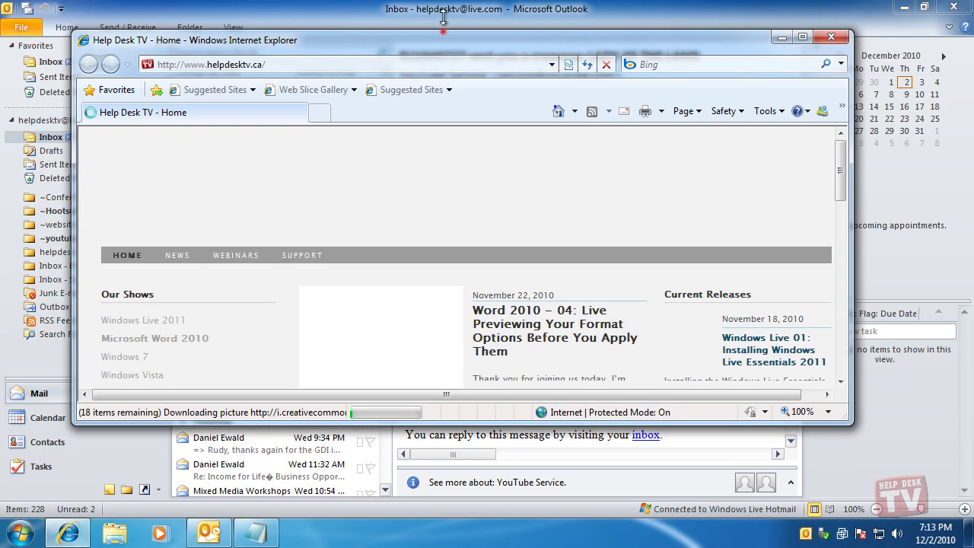
left_click_drag(442, 17, 444, 1)
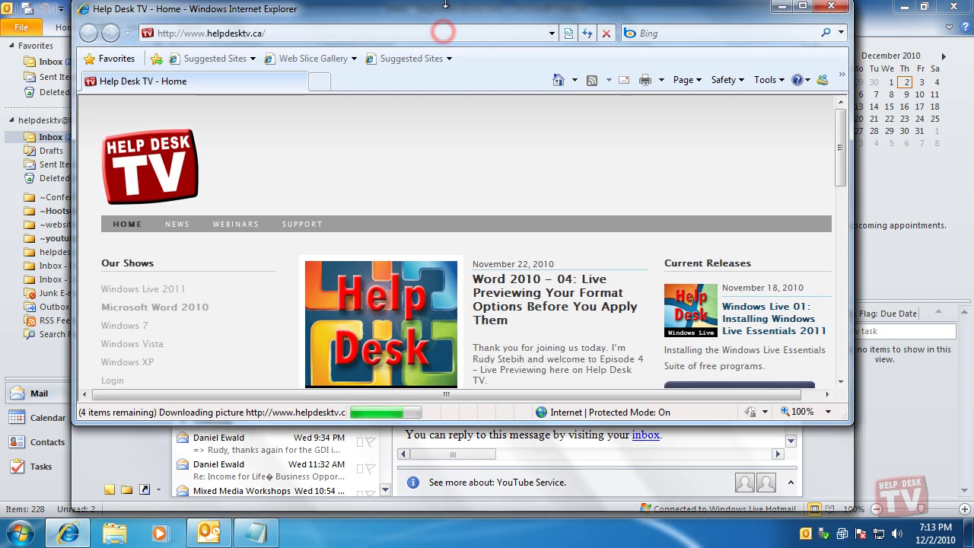
left_click_drag(842, 162, 849, 225)
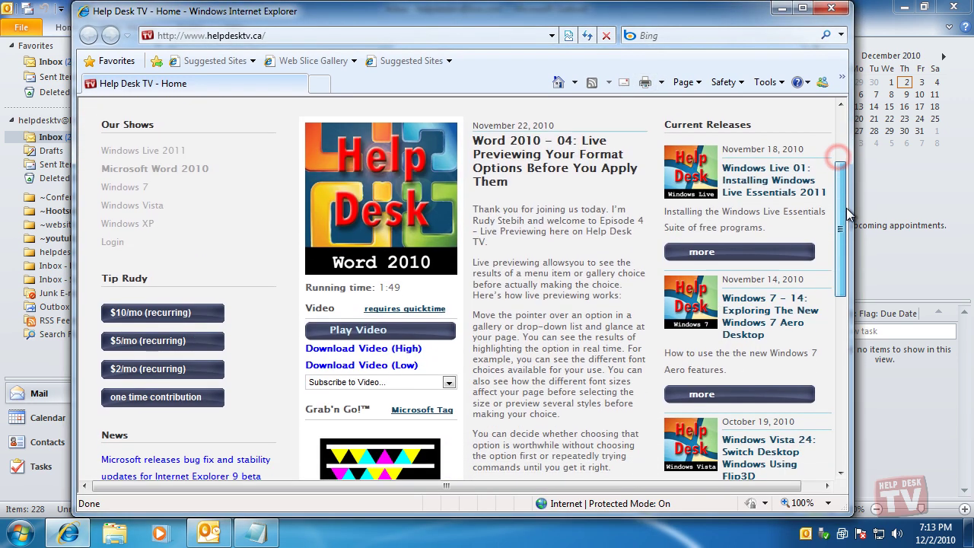